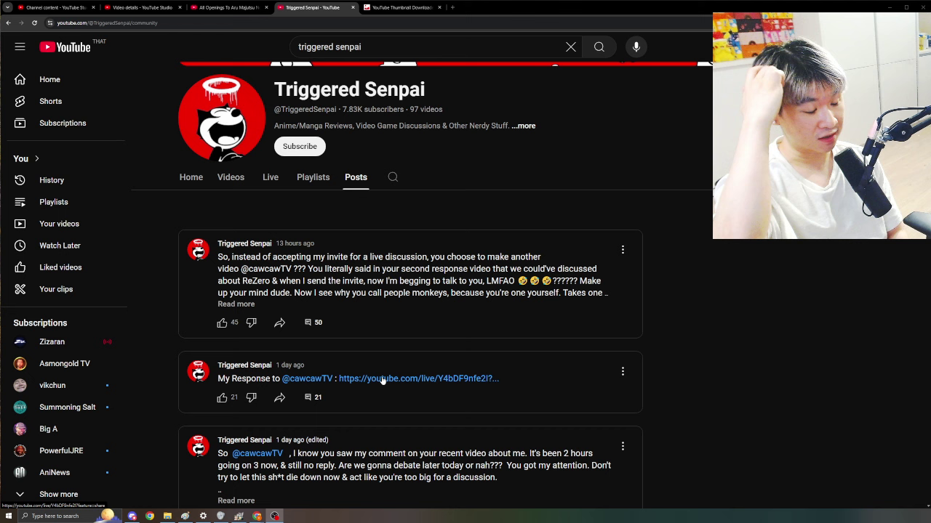
# Select the cawcawTV mention in the top post and expand that post to full text.
pyautogui.doubleClick(264, 271)
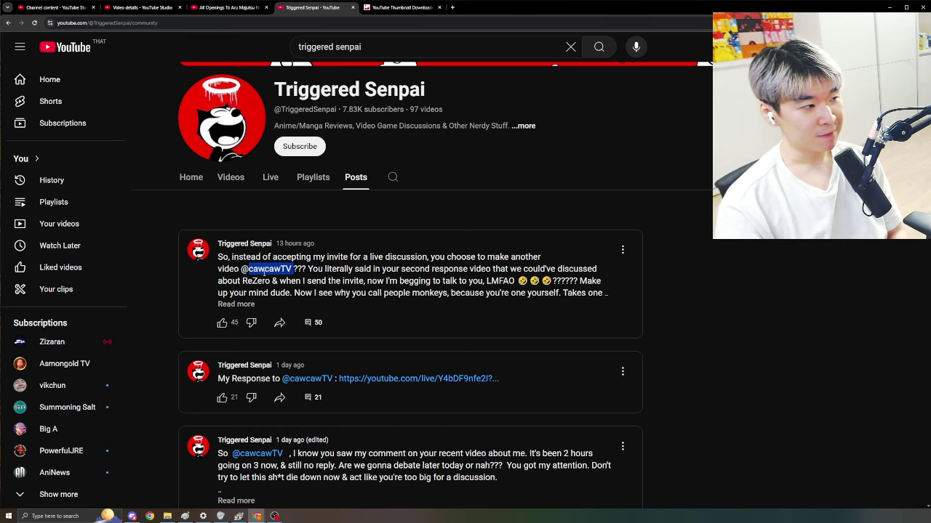
pyautogui.click(335, 269)
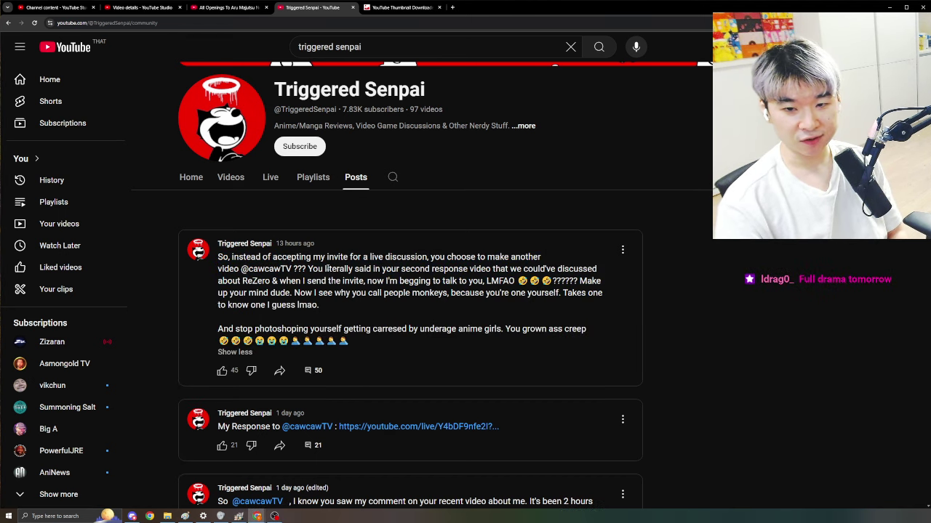
# Open the first post's own page showing its 50 comments.
pyautogui.click(313, 370)
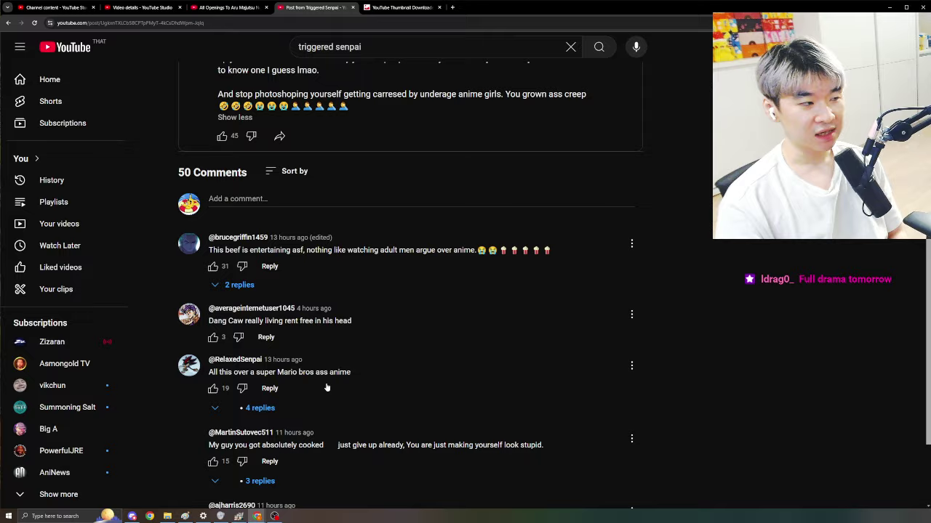
pyautogui.scroll(-3, 326, 388)
pyautogui.scroll(-2, 331, 385)
pyautogui.scroll(-2, 436, 387)
pyautogui.scroll(-2, 473, 388)
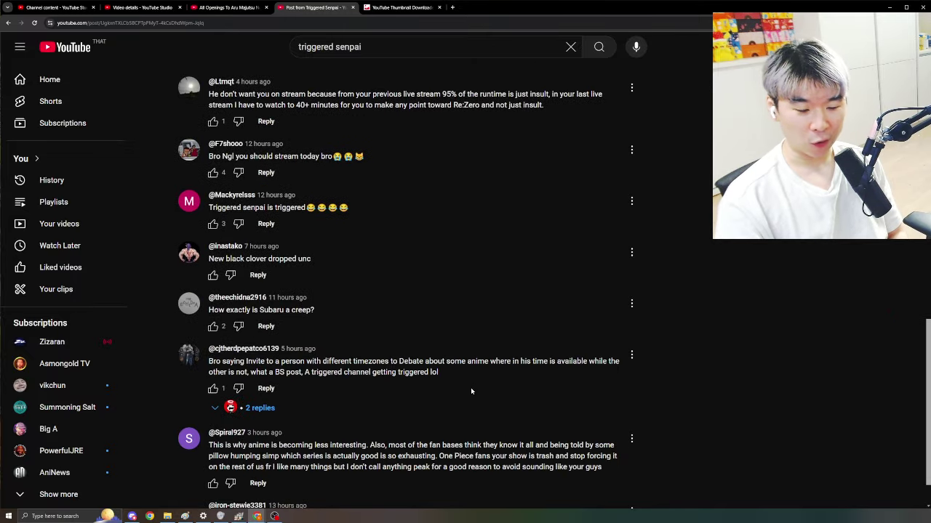
pyautogui.scroll(10, 470, 391)
pyautogui.scroll(3, 469, 393)
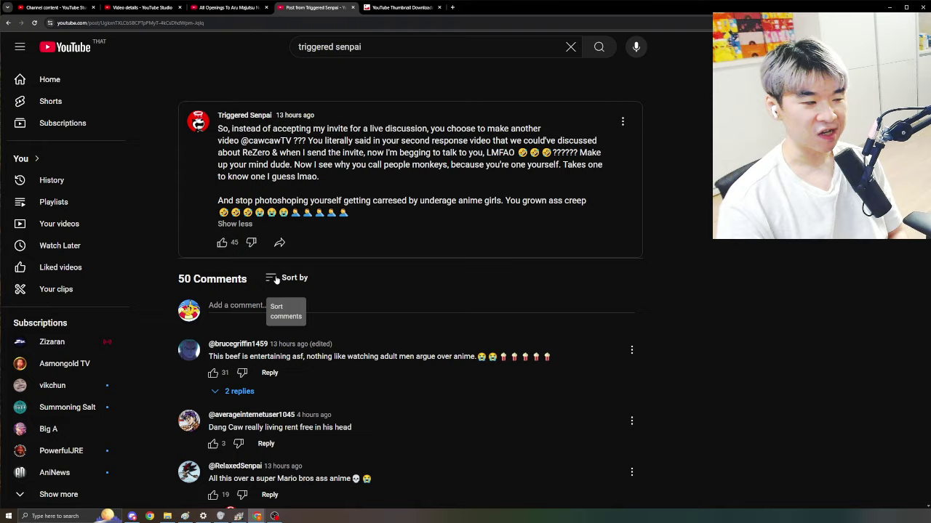
pyautogui.scroll(-8, 403, 345)
pyautogui.scroll(-5, 404, 344)
pyautogui.scroll(-1, 415, 343)
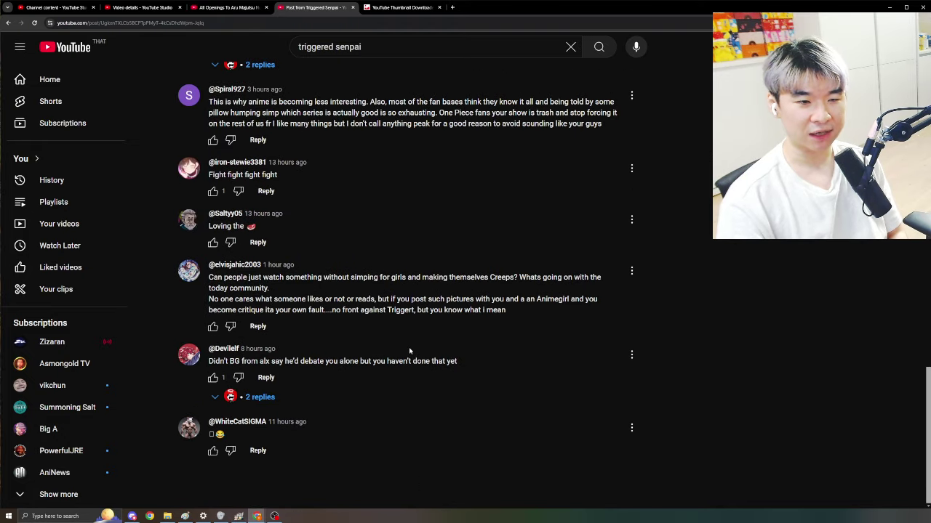
pyautogui.scroll(-1, 426, 342)
pyautogui.scroll(5, 434, 353)
pyautogui.scroll(5, 436, 355)
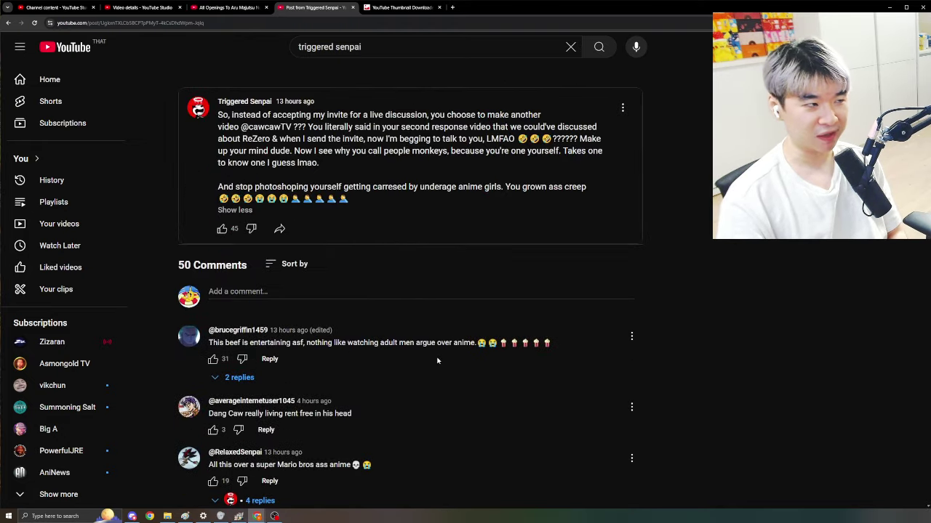
pyautogui.scroll(1, 436, 357)
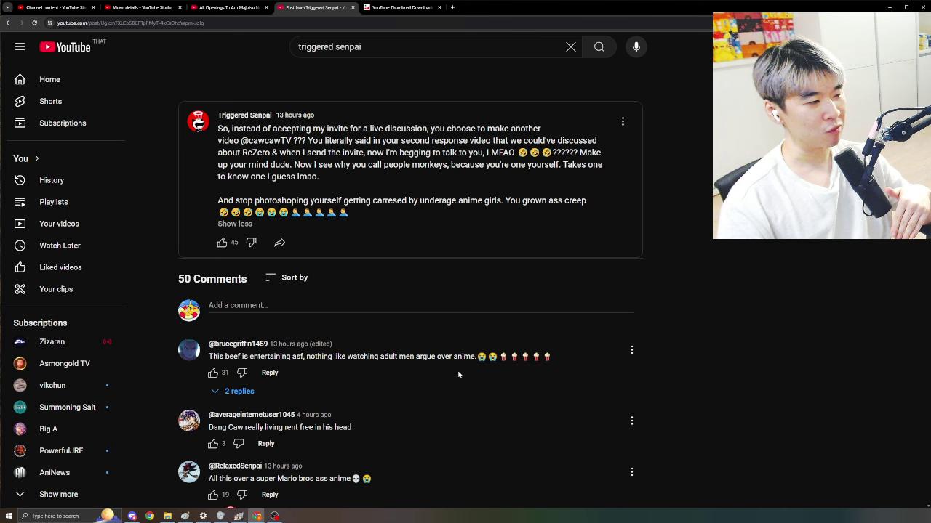
# Highlight 'nothing like watching adult men argue over anime.' including the final period.
pyautogui.moveTo(304, 364); pyautogui.dragTo(464, 357)
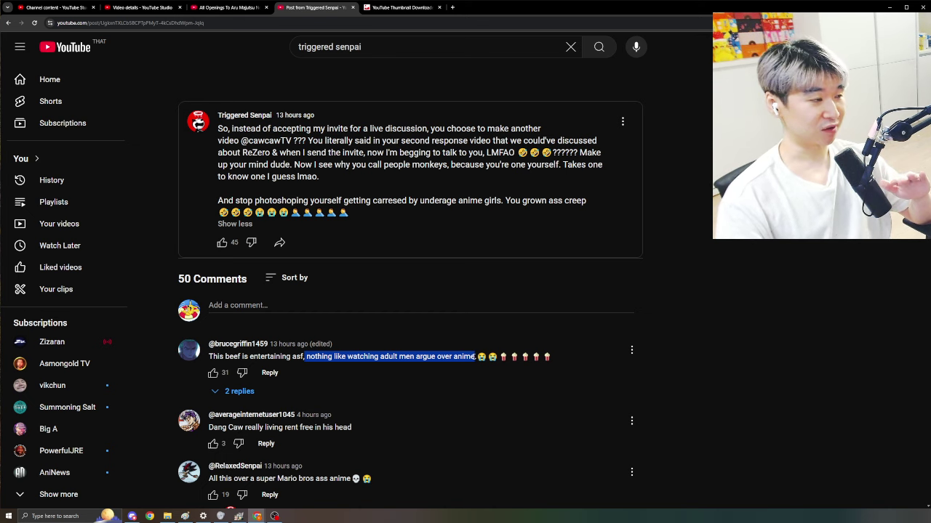
pyautogui.moveTo(475, 357); pyautogui.dragTo(478, 357)
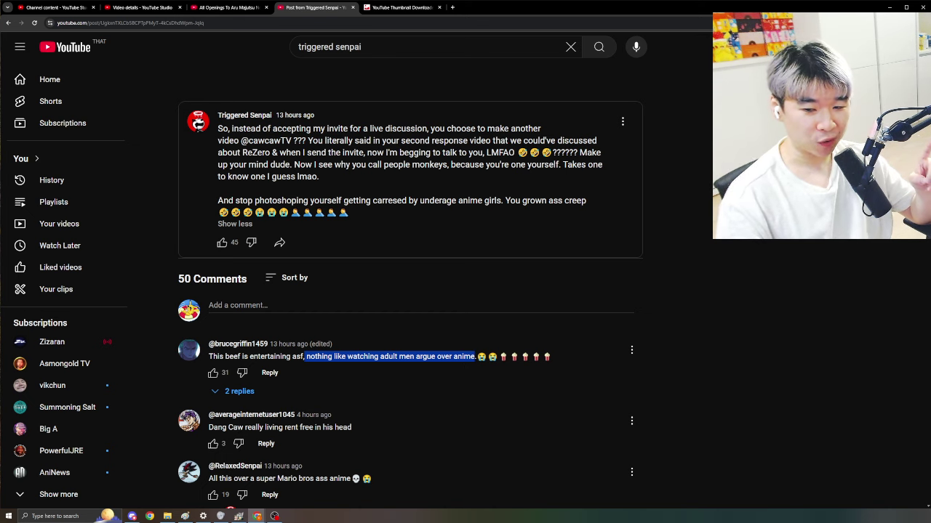